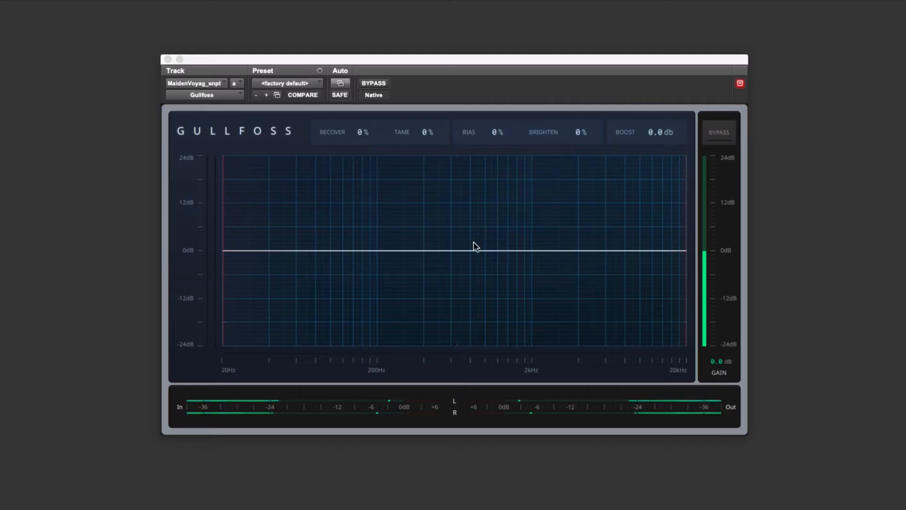
Raise Recover to 93% during playback, audition it against 0%, and reset Recover to 0%.
{"action": "left_click", "coordinate": [361, 133]}
{"action": "mouse_move", "coordinate": [361, 134]}
{"action": "left_mouse_down"}
{"action": "mouse_move", "coordinate": [361, 89]}
{"action": "mouse_move", "coordinate": [363, 132]}
{"action": "left_mouse_up"}
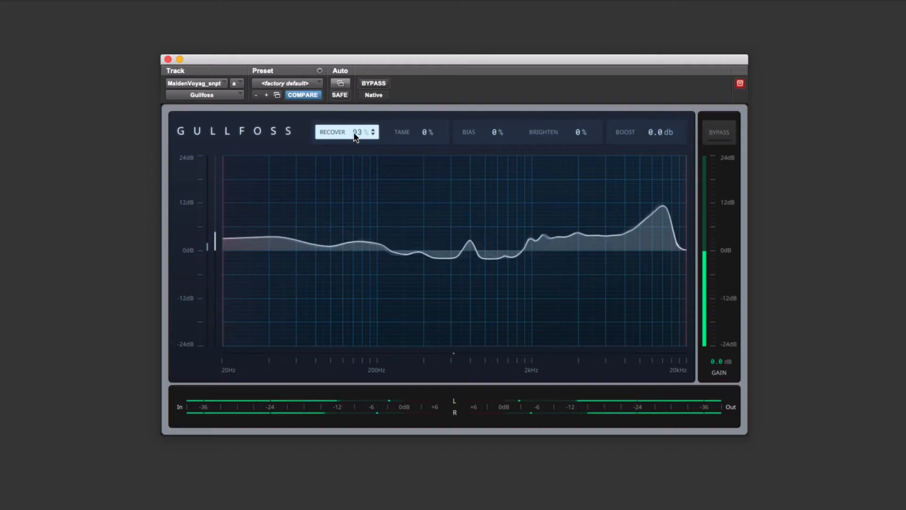
{"action": "left_click", "coordinate": [347, 134], "text": "alt"}
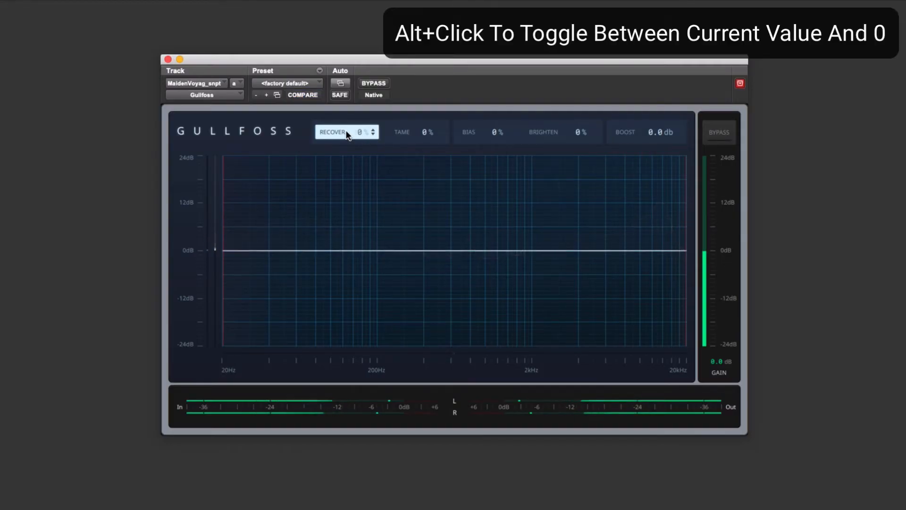
{"action": "left_click", "coordinate": [347, 135], "text": "alt"}
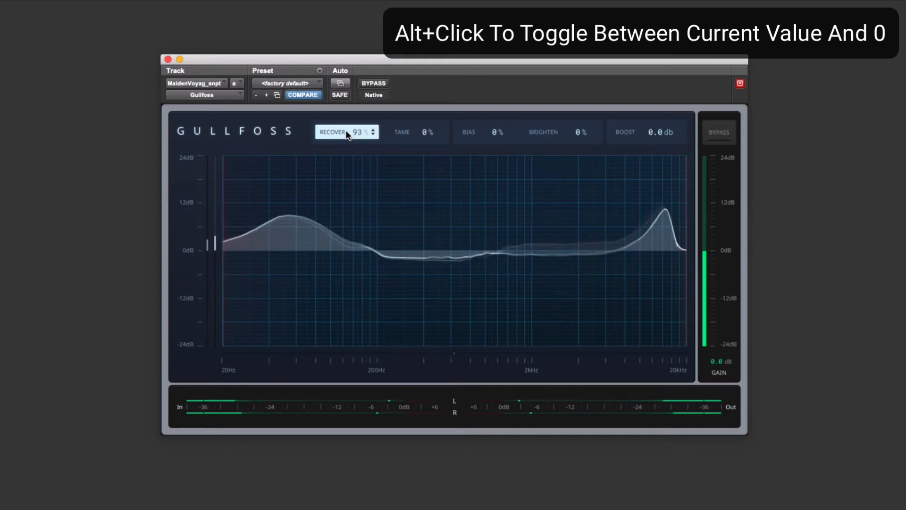
{"action": "left_click", "coordinate": [347, 135], "text": "alt"}
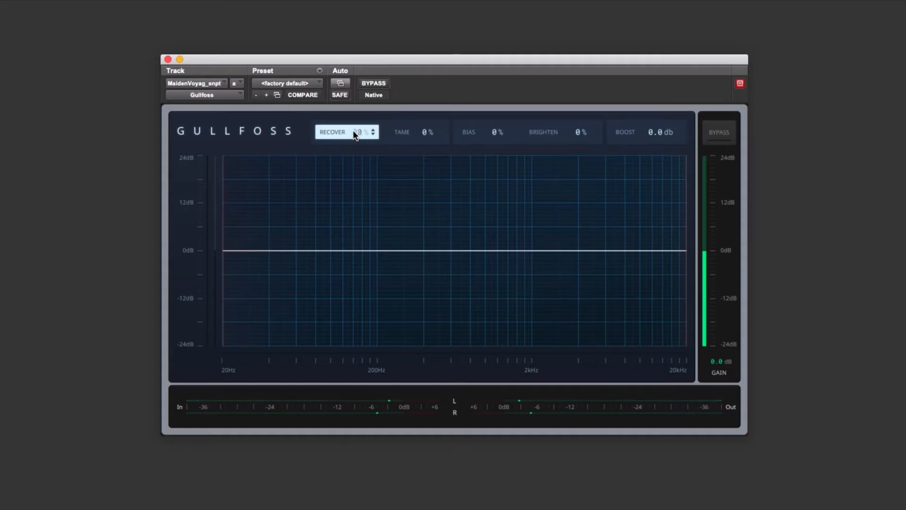
{"action": "left_click_drag", "start_coordinate": [367, 131], "coordinate": [368, 153]}
{"action": "left_click", "coordinate": [369, 130], "text": "alt"}
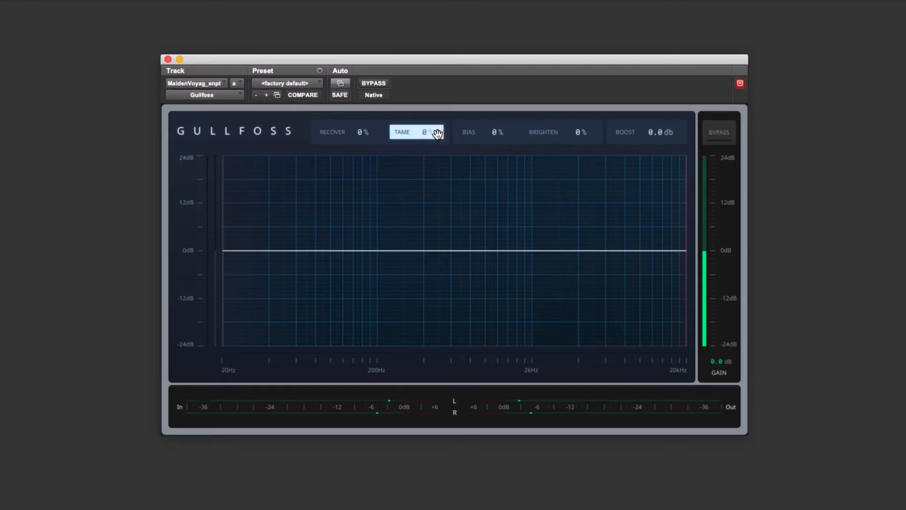
Raise Tame to 99%, compare it repeatedly with 0% during playback, and stop the playback.
{"action": "left_click_drag", "start_coordinate": [437, 134], "coordinate": [415, 149]}
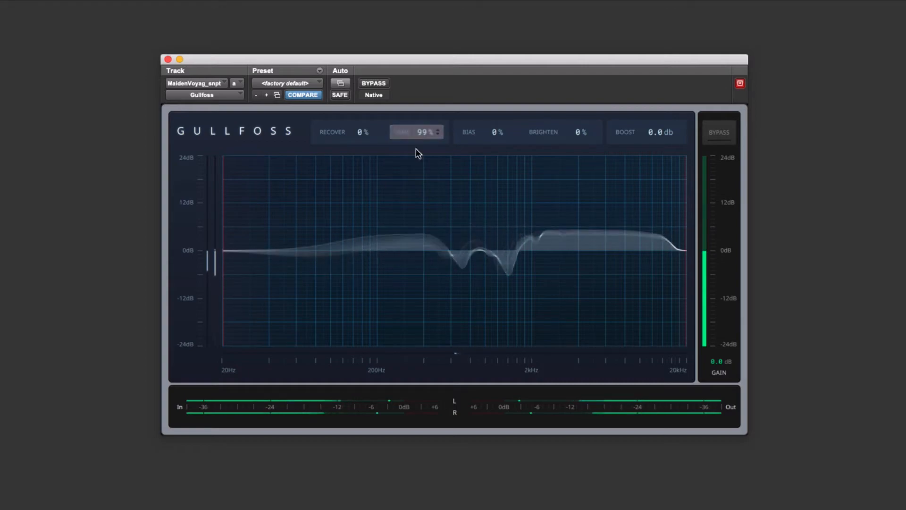
{"action": "double_click", "coordinate": [415, 136]}
{"action": "double_click", "coordinate": [416, 136]}
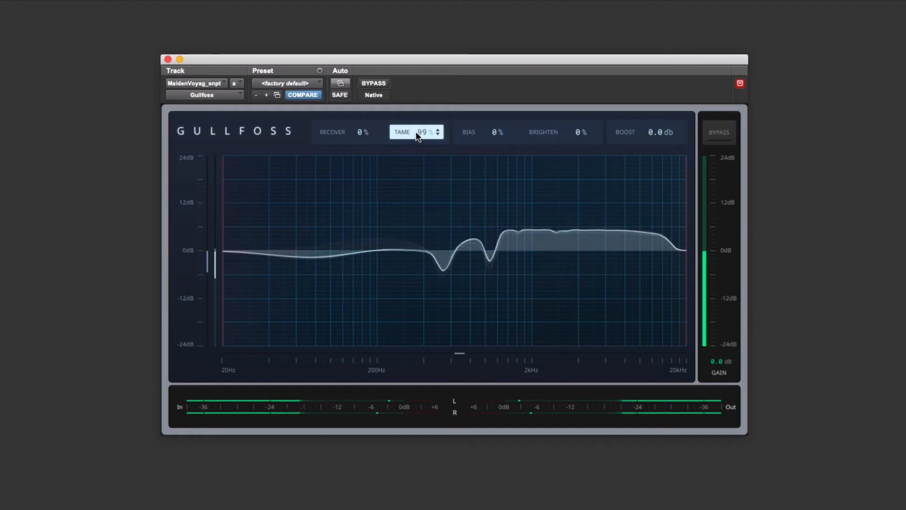
{"action": "double_click", "coordinate": [417, 135]}
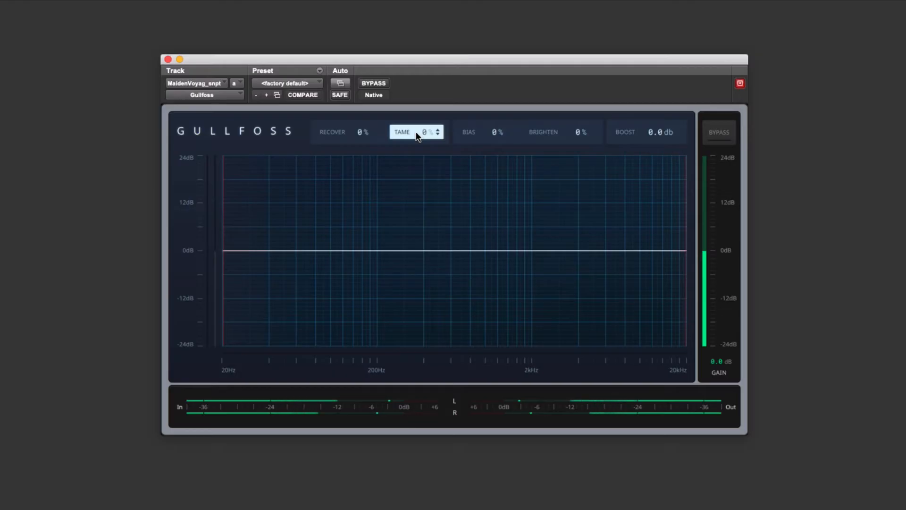
{"action": "double_click", "coordinate": [416, 134]}
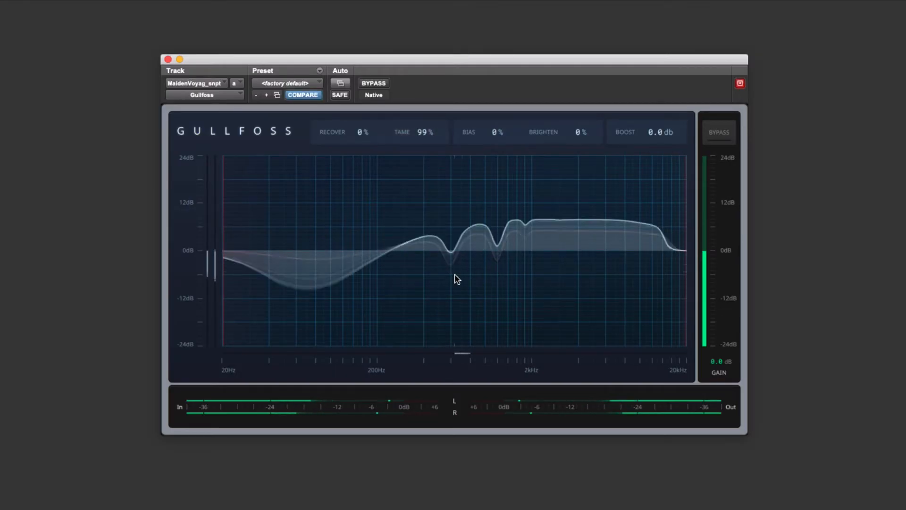
{"action": "key", "text": "space"}
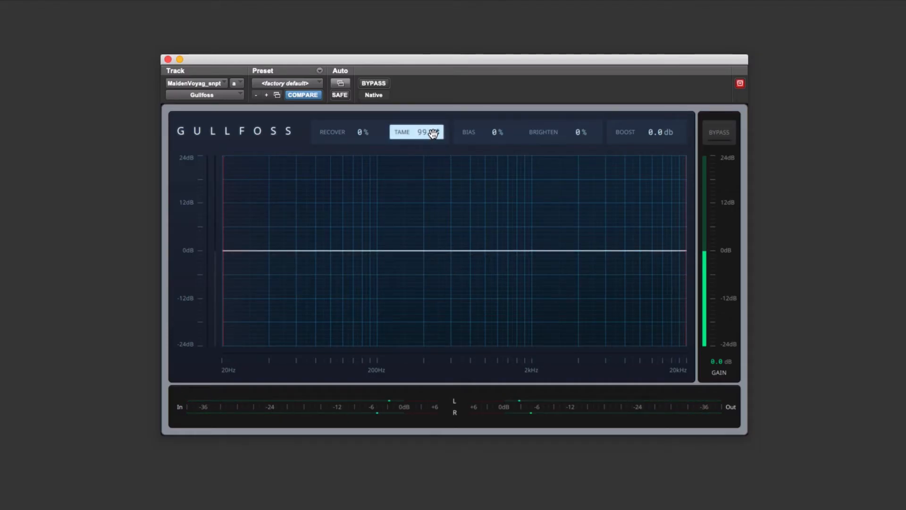
Set both Tame and Recover to 48% and start playback.
{"action": "left_click_drag", "start_coordinate": [432, 133], "coordinate": [433, 163]}
{"action": "left_click_drag", "start_coordinate": [360, 132], "coordinate": [360, 114]}
{"action": "key", "text": "space"}
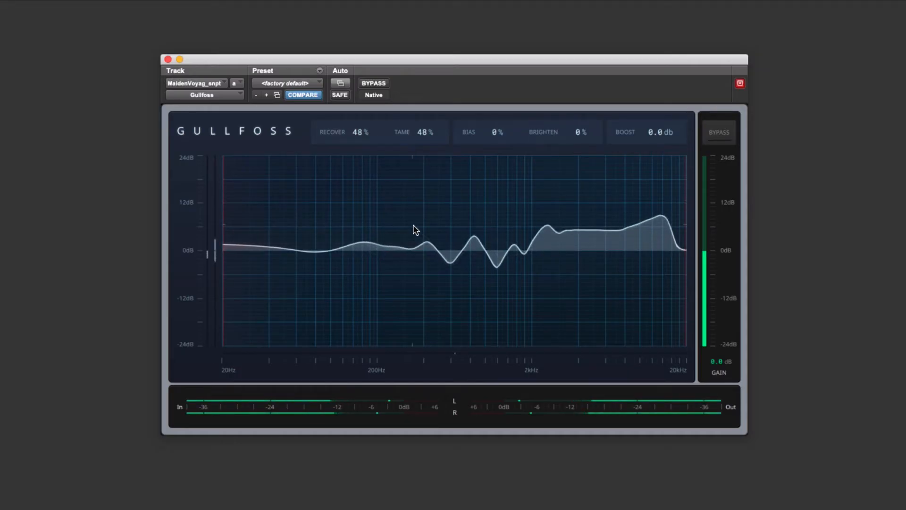
Compare the processed and bypassed sound several times, and play the track to examine the Recover and Tame level meters beside the graph.
{"action": "left_click", "coordinate": [718, 130]}
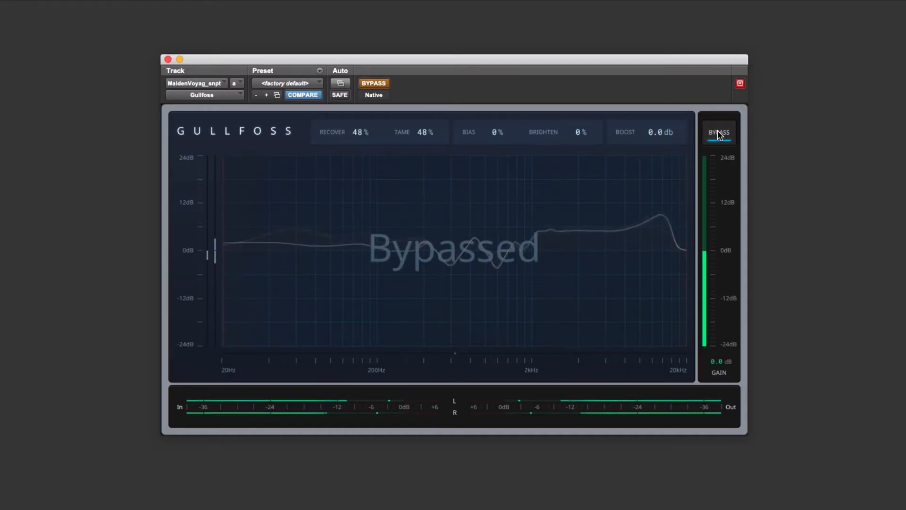
{"action": "left_click", "coordinate": [718, 132]}
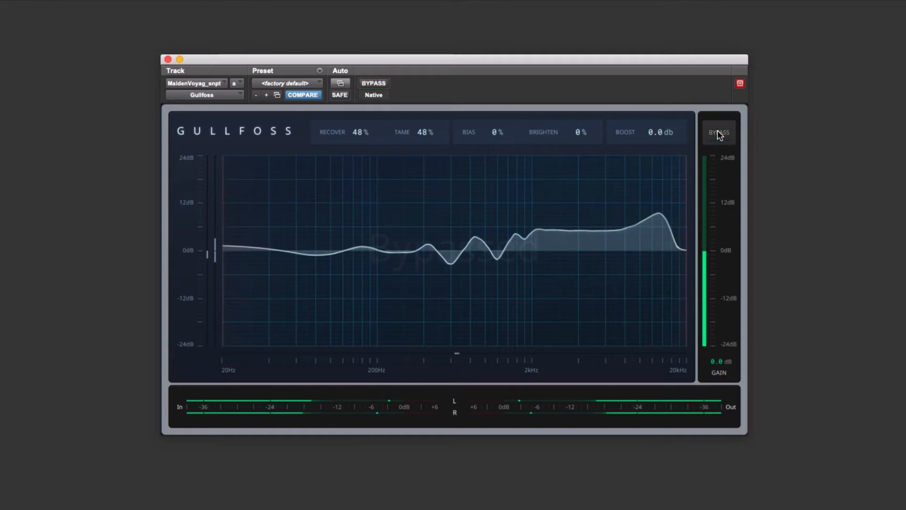
{"action": "left_click", "coordinate": [717, 131]}
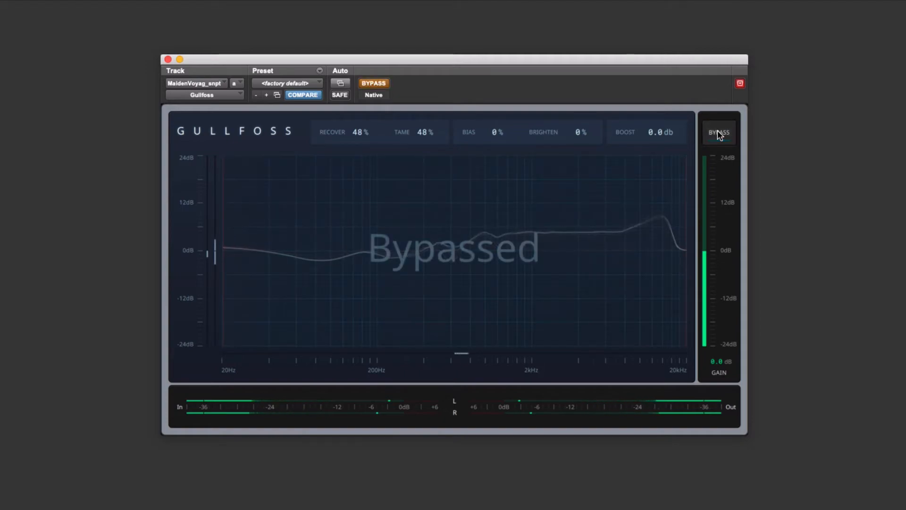
{"action": "left_click", "coordinate": [717, 131]}
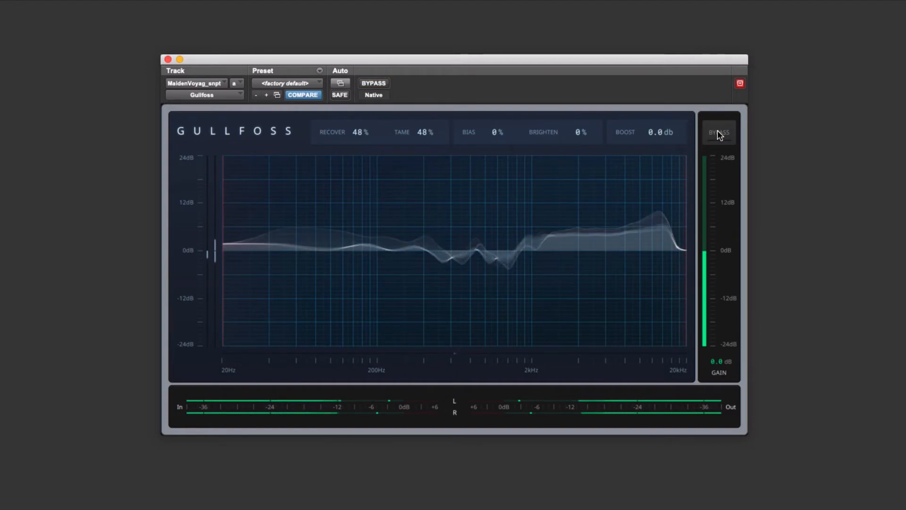
{"action": "left_click", "coordinate": [718, 130]}
{"action": "left_click", "coordinate": [718, 132]}
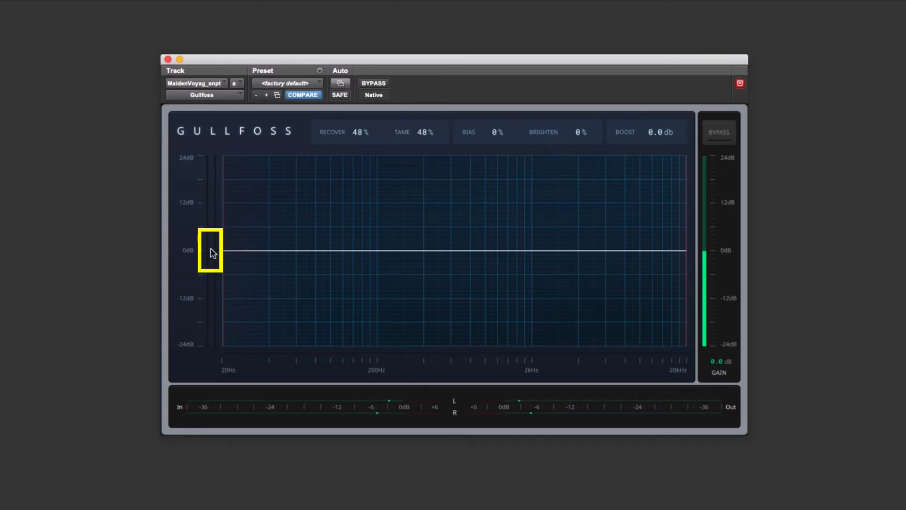
{"action": "key", "text": "space"}
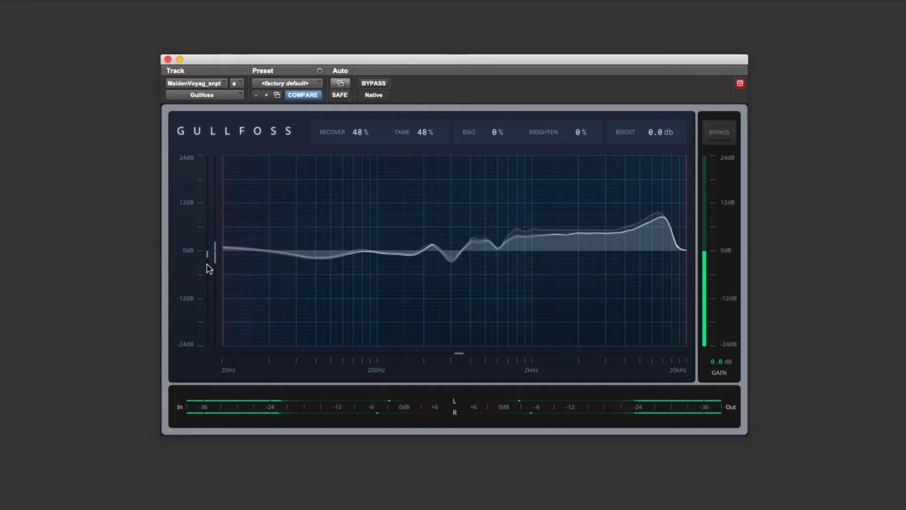
{"action": "key", "text": "space"}
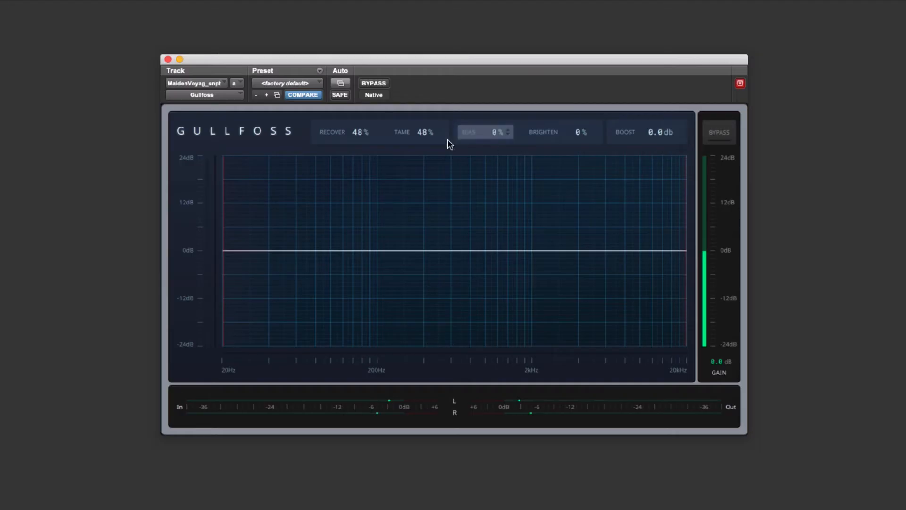
Try Bias at 100%, settle it at 55% and set Brighten to -25% during playback, and stop the playback.
{"action": "key", "text": "space"}
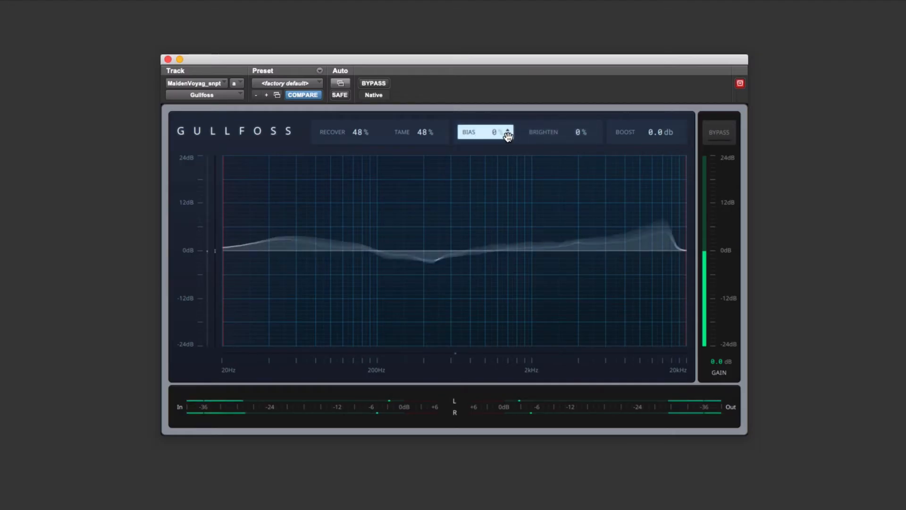
{"action": "left_click_drag", "start_coordinate": [506, 135], "coordinate": [506, 107]}
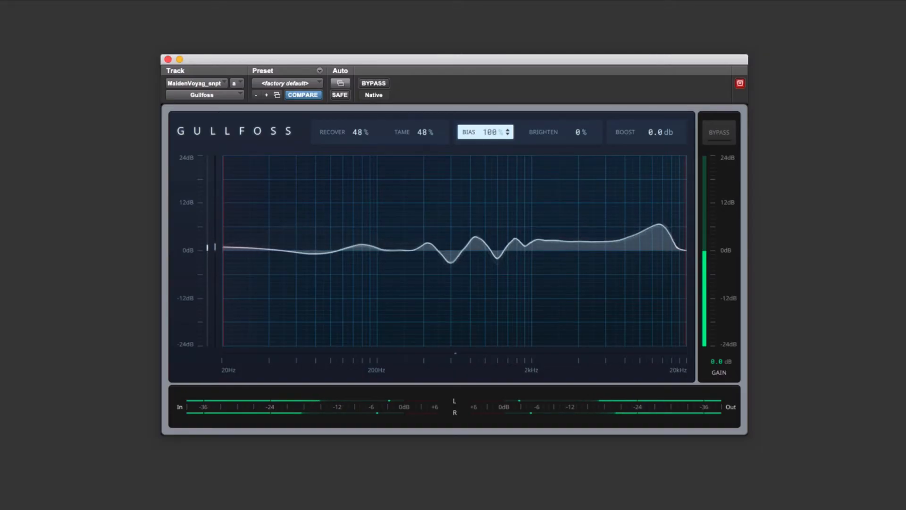
{"action": "left_click_drag", "start_coordinate": [492, 132], "coordinate": [492, 158]}
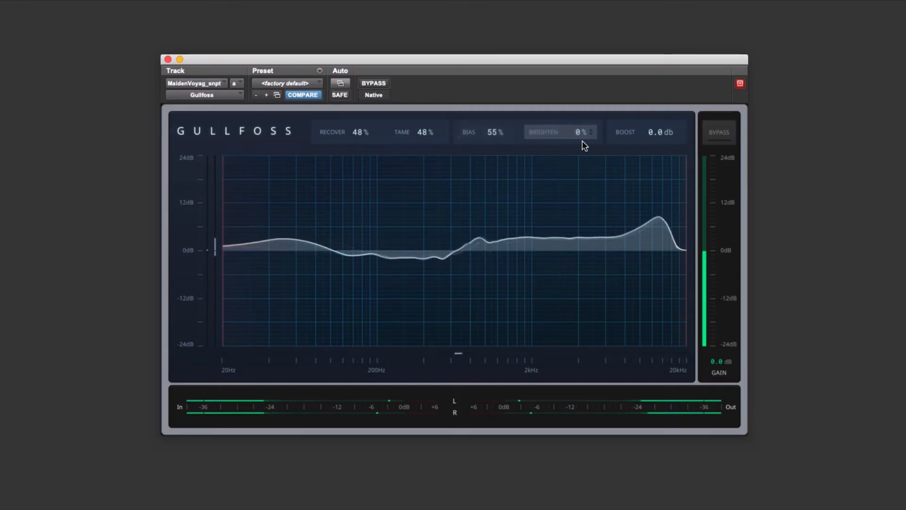
{"action": "mouse_move", "coordinate": [589, 132]}
{"action": "left_mouse_down"}
{"action": "mouse_move", "coordinate": [589, 175]}
{"action": "mouse_move", "coordinate": [590, 111]}
{"action": "mouse_move", "coordinate": [589, 150]}
{"action": "mouse_move", "coordinate": [592, 135]}
{"action": "left_mouse_up"}
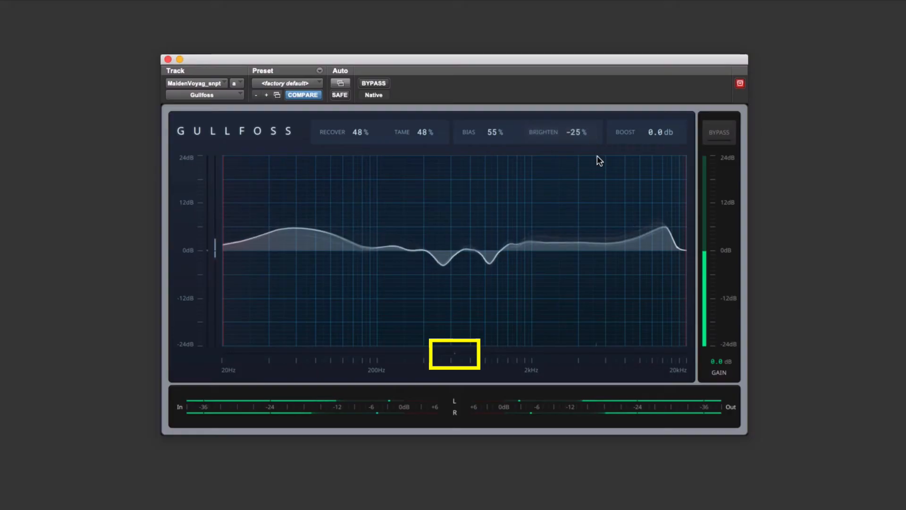
{"action": "key", "text": "space"}
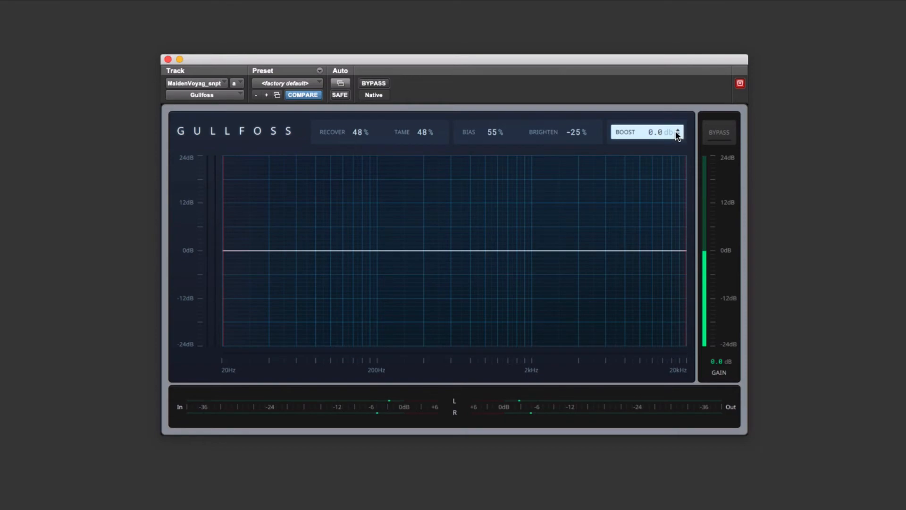
Adjust the mix to Boost 4.0 dB, Recover 55%, Tame 45%, Bias 24% and Brighten -21%.
{"action": "left_click_drag", "start_coordinate": [678, 135], "coordinate": [678, 160]}
{"action": "left_click_drag", "start_coordinate": [367, 130], "coordinate": [367, 122]}
Toggle bypass on and off during playback to compare the adjusted settings with the unprocessed sound.
{"action": "left_click", "coordinate": [718, 132]}
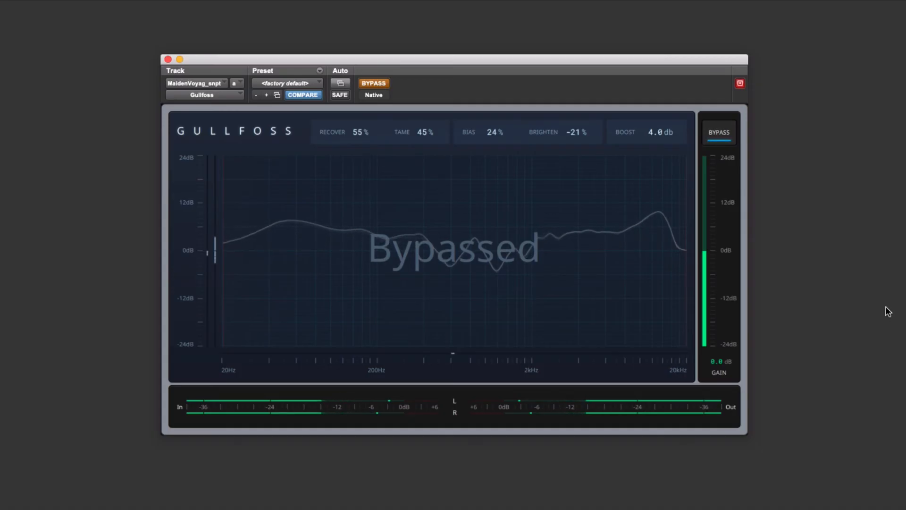
{"action": "left_click", "coordinate": [719, 132]}
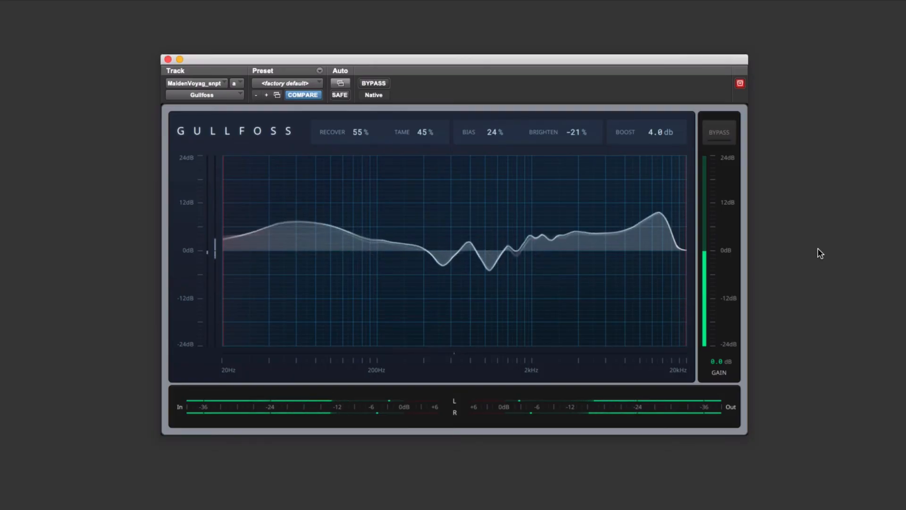
{"action": "left_click", "coordinate": [719, 132]}
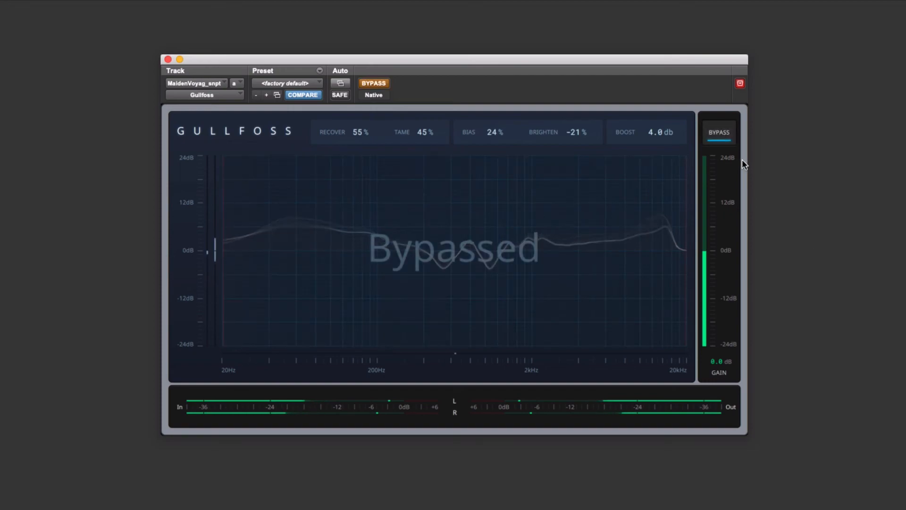
{"action": "left_click", "coordinate": [720, 133]}
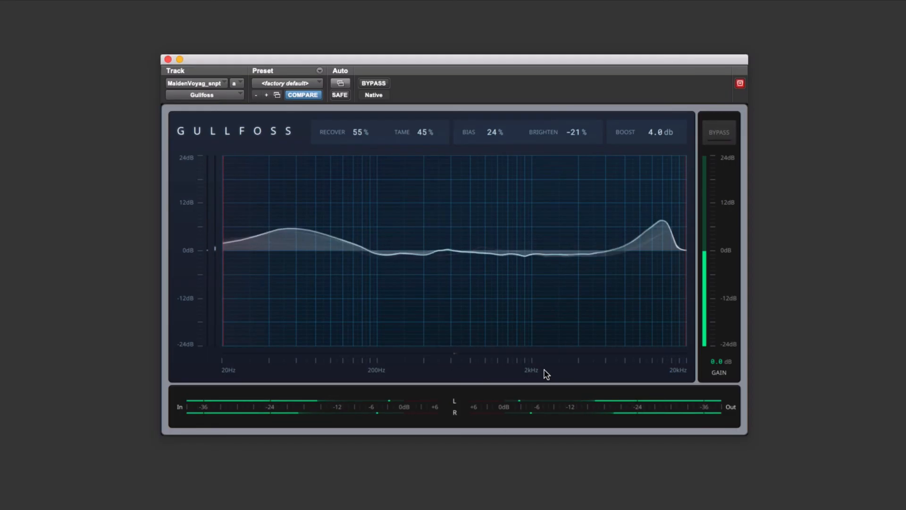
Restrict processing to the mid band by moving the upper frequency limit below 5.6 kHz and the lower limit slightly above 132 Hz.
{"action": "left_click_drag", "start_coordinate": [686, 269], "coordinate": [600, 281]}
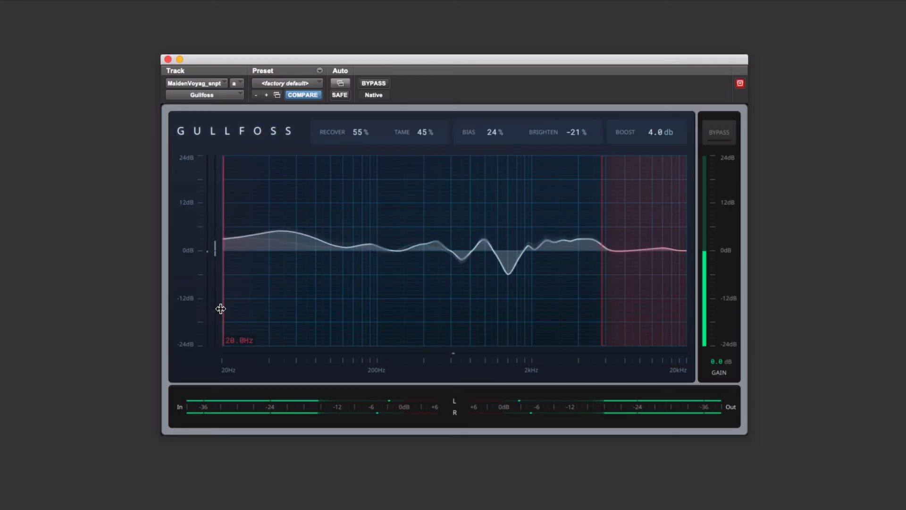
{"action": "left_click_drag", "start_coordinate": [221, 308], "coordinate": [350, 308]}
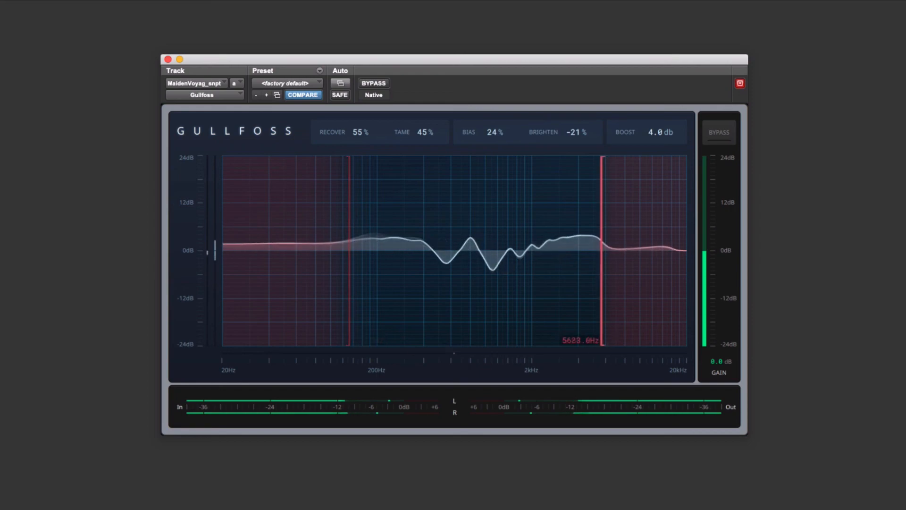
{"action": "left_click_drag", "start_coordinate": [602, 328], "coordinate": [587, 327]}
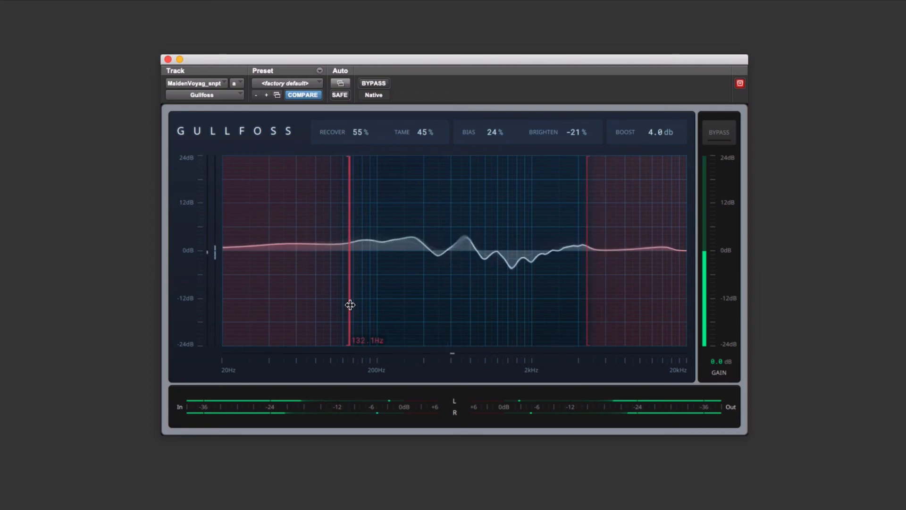
{"action": "left_click_drag", "start_coordinate": [350, 305], "coordinate": [355, 305]}
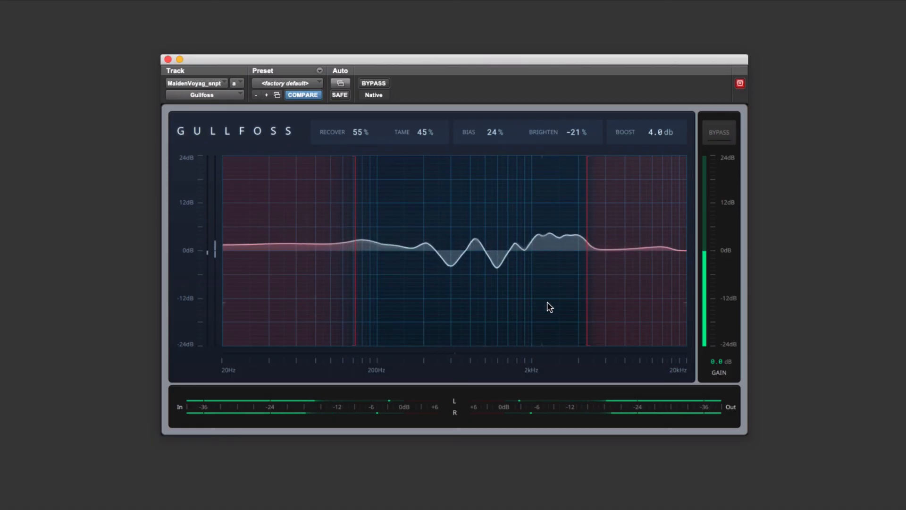
Cross the frequency limits to exclude the mid band up to about 4.3 kHz, and move that limit to 20 Hz to process only the lows.
{"action": "mouse_move", "coordinate": [586, 285]}
{"action": "left_mouse_down"}
{"action": "mouse_move", "coordinate": [339, 313]}
{"action": "mouse_move", "coordinate": [583, 305]}
{"action": "left_mouse_up"}
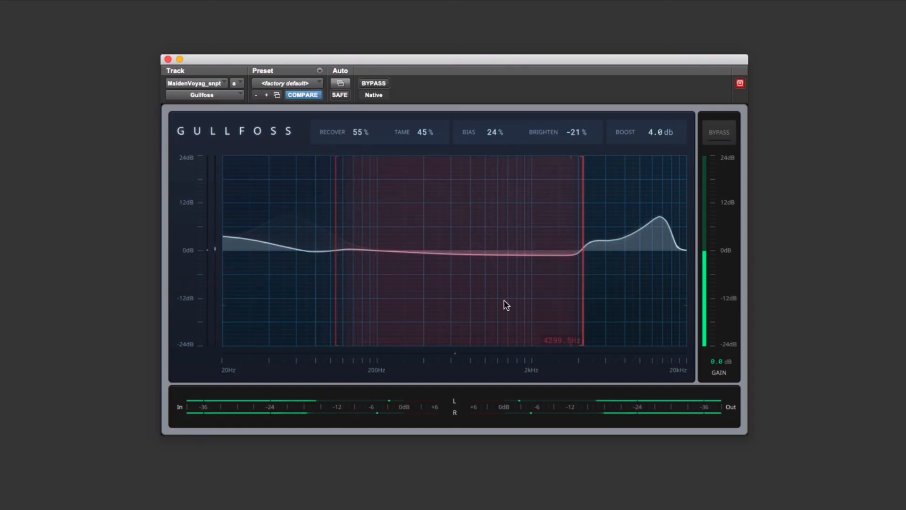
{"action": "left_click_drag", "start_coordinate": [338, 307], "coordinate": [353, 306]}
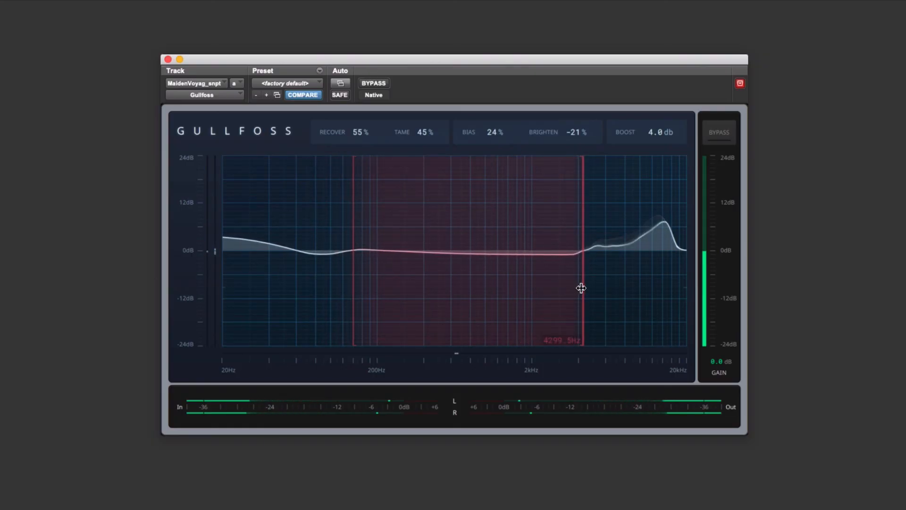
{"action": "left_click_drag", "start_coordinate": [581, 288], "coordinate": [295, 312]}
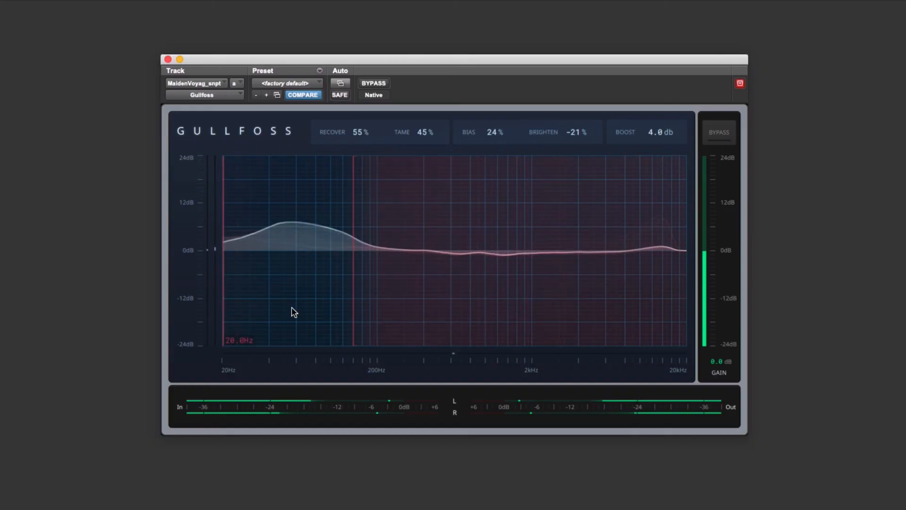
Restore the full processing range by extending the upper frequency limit to 20000 Hz, and stop the playback.
{"action": "mouse_move", "coordinate": [352, 299]}
{"action": "left_mouse_down"}
{"action": "mouse_move", "coordinate": [679, 300]}
{"action": "mouse_move", "coordinate": [721, 313]}
{"action": "left_mouse_up"}
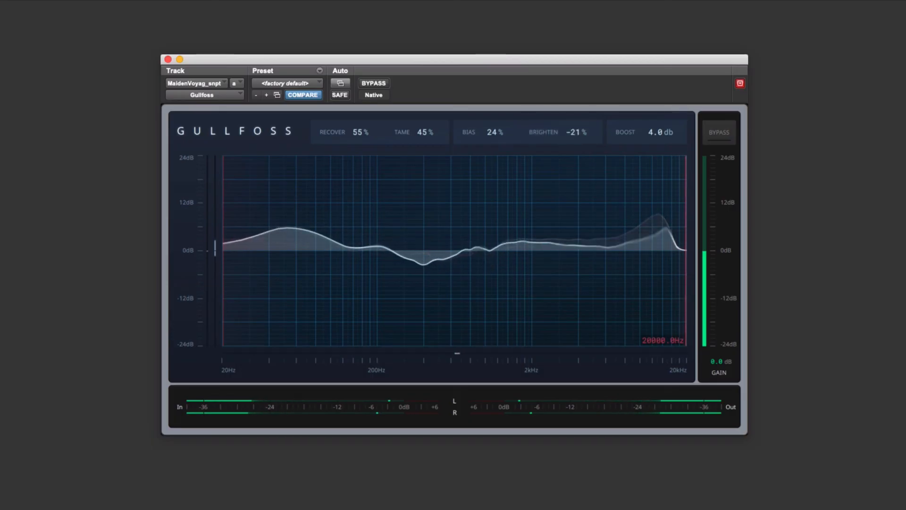
{"action": "mouse_move", "coordinate": [686, 300]}
{"action": "left_mouse_down"}
{"action": "mouse_move", "coordinate": [588, 299]}
{"action": "mouse_move", "coordinate": [689, 304]}
{"action": "left_mouse_up"}
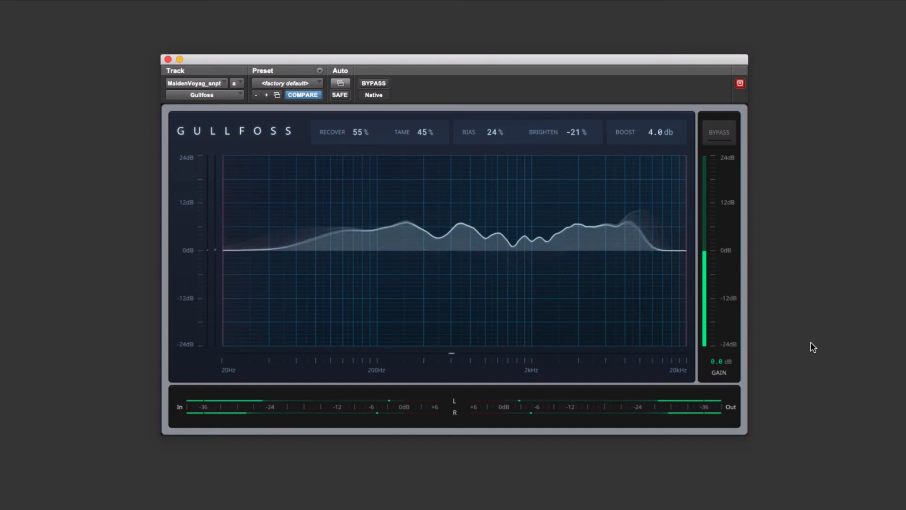
{"action": "key", "text": "space"}
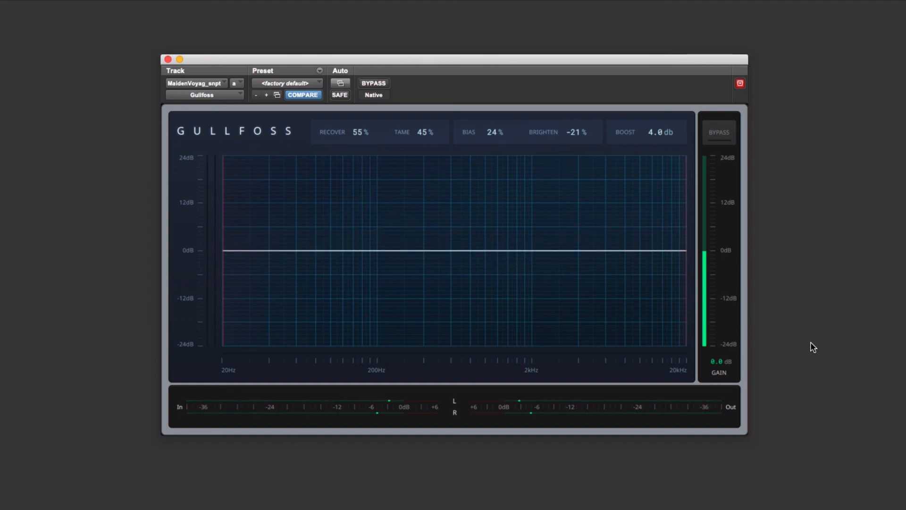